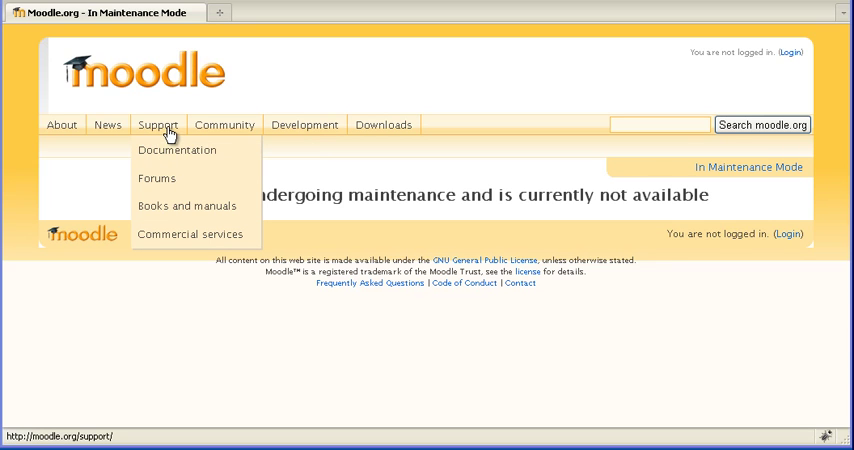
Open the MoodleDocs Main Page from the Support menu's Documentation link.
{"action": "left_click", "coordinate": [165, 155]}
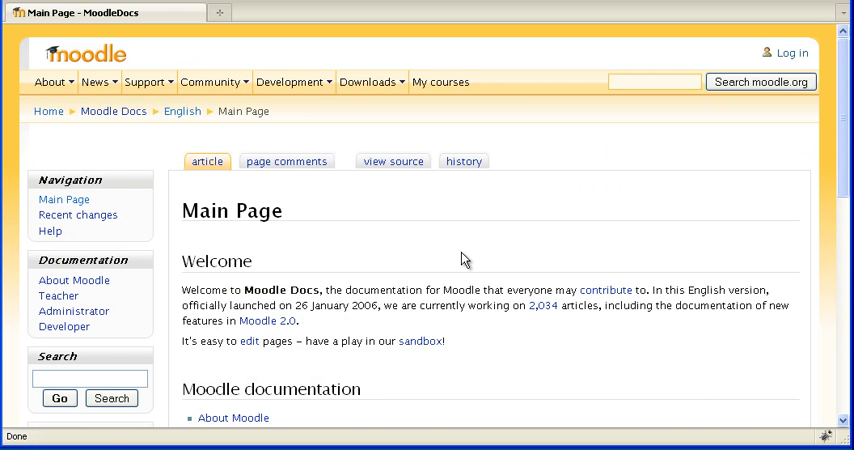
{"action": "scroll", "coordinate": [463, 260], "scroll_direction": "down", "scroll_amount": 3}
{"action": "scroll", "coordinate": [465, 261], "scroll_direction": "down", "scroll_amount": 5}
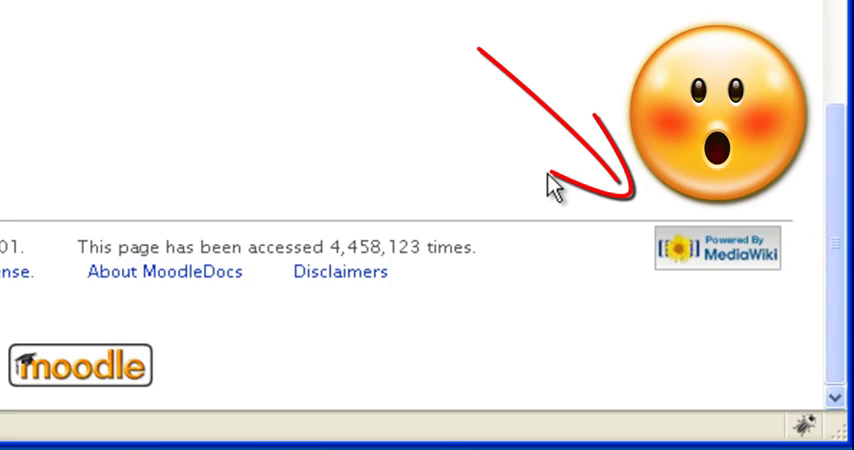
{"action": "scroll", "coordinate": [553, 186], "scroll_direction": "up", "scroll_amount": 8}
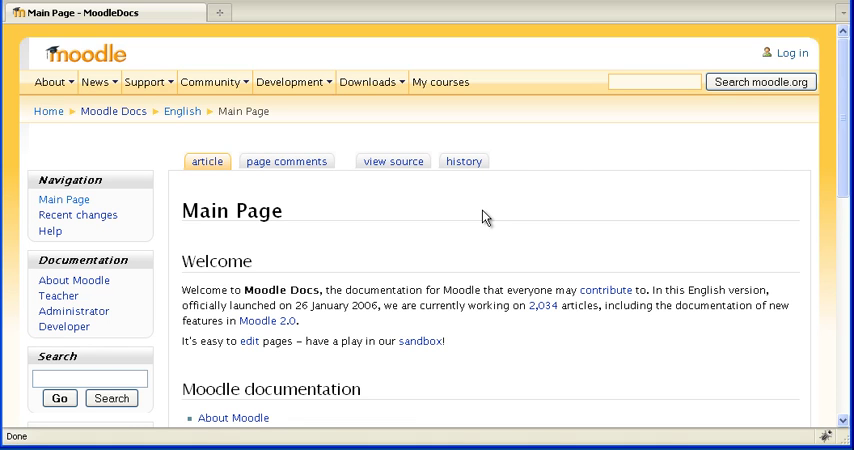
Return to the moodle.org maintenance notice via the Home breadcrumb link.
{"action": "left_click", "coordinate": [45, 114]}
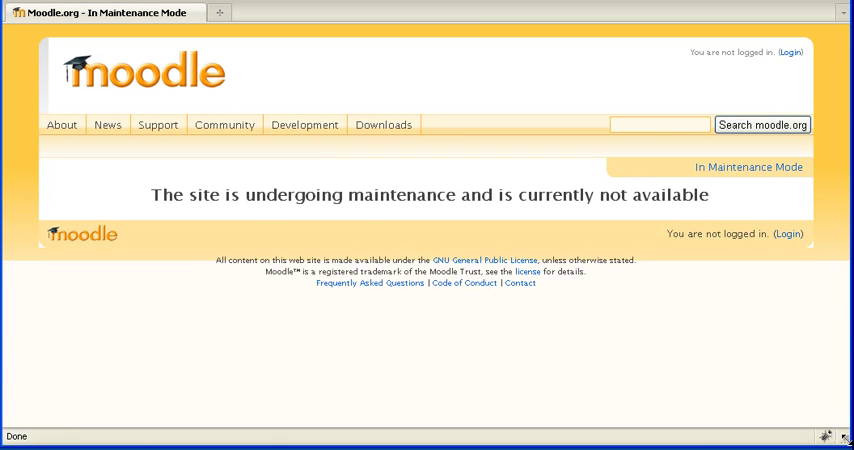
{"action": "left_click_drag", "start_coordinate": [824, 436], "coordinate": [726, 414]}
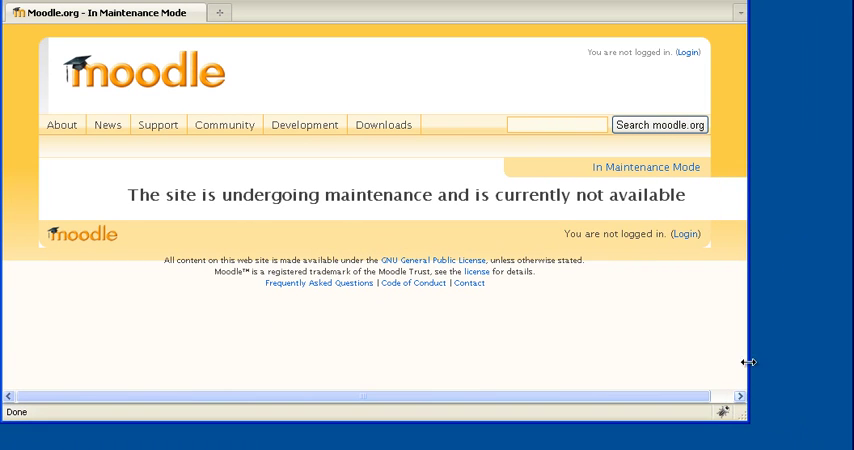